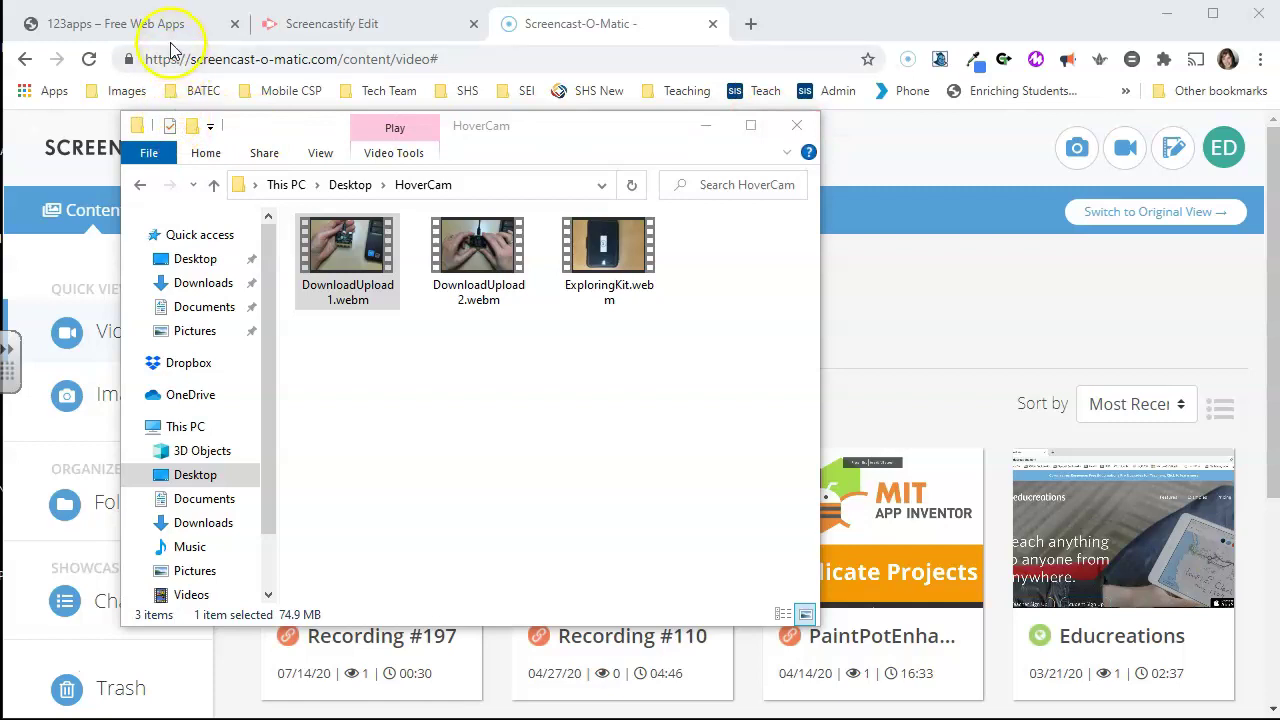
# Switch to the 123apps site, look through its web apps, and open the Video Converter.
pyautogui.click(115, 25)
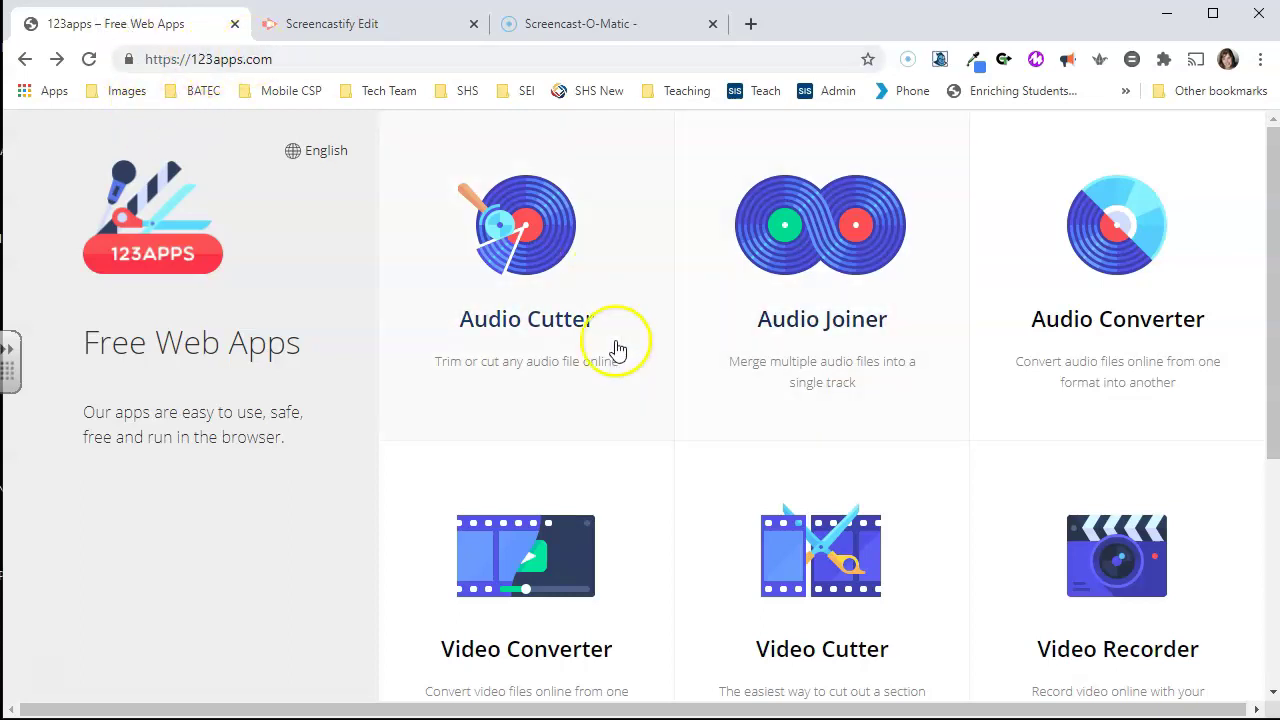
pyautogui.scroll(-5, 705, 435)
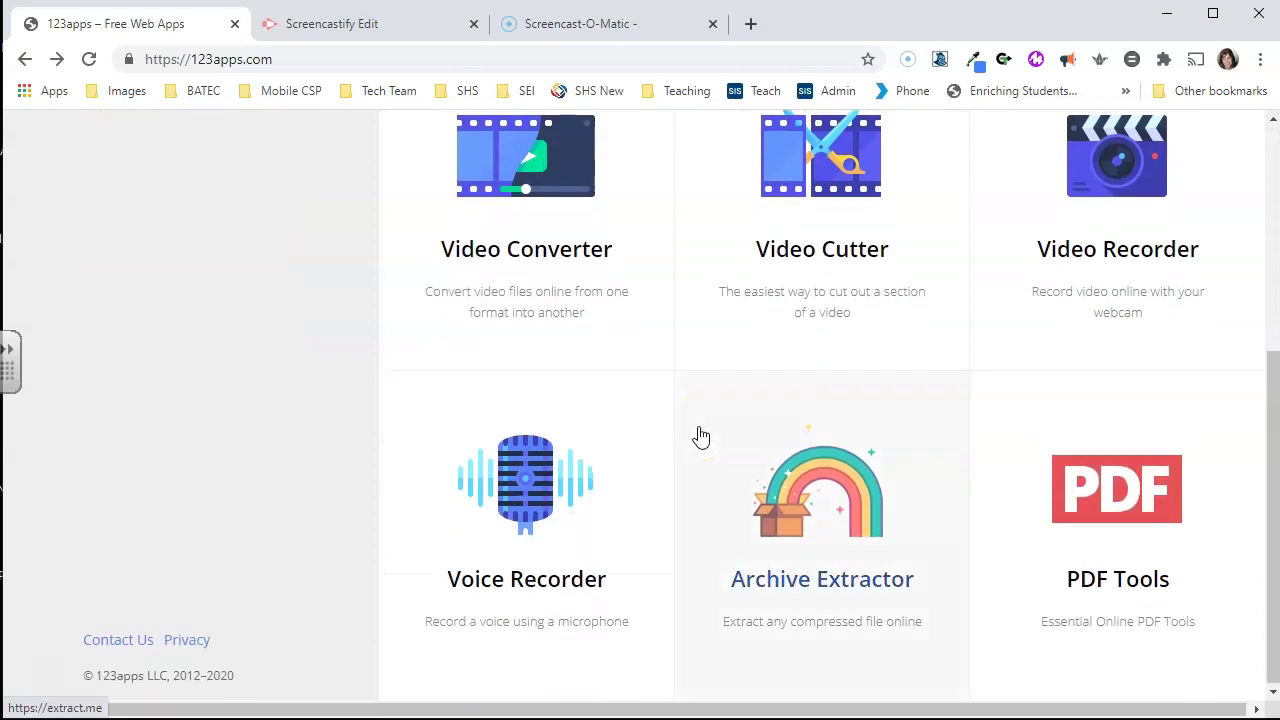
pyautogui.scroll(4, 703, 434)
pyautogui.scroll(-3, 700, 436)
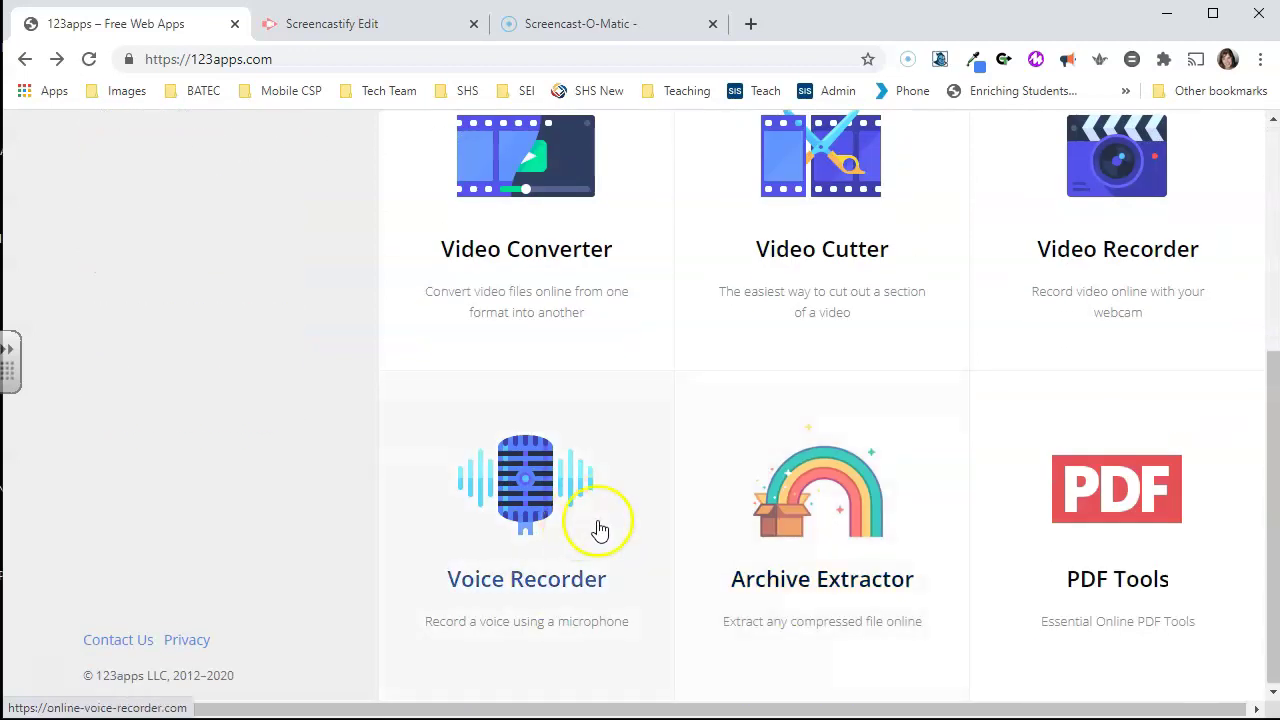
pyautogui.scroll(4, 950, 460)
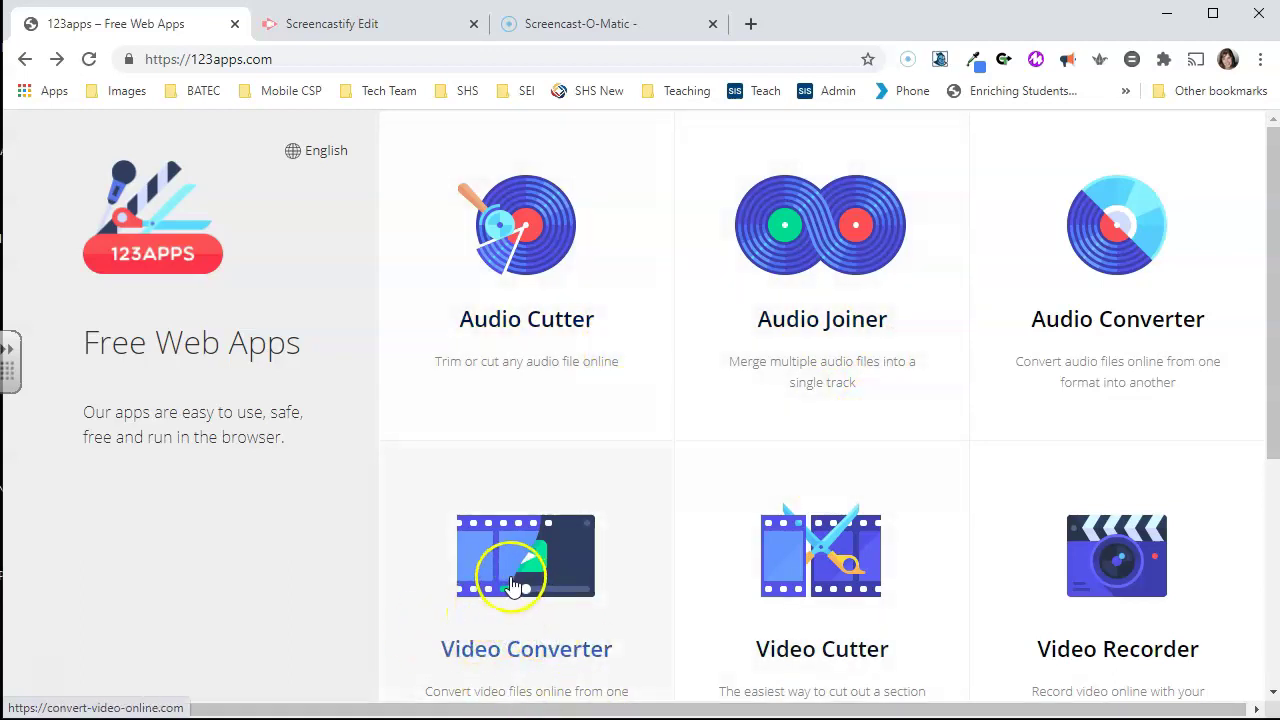
pyautogui.click(516, 590)
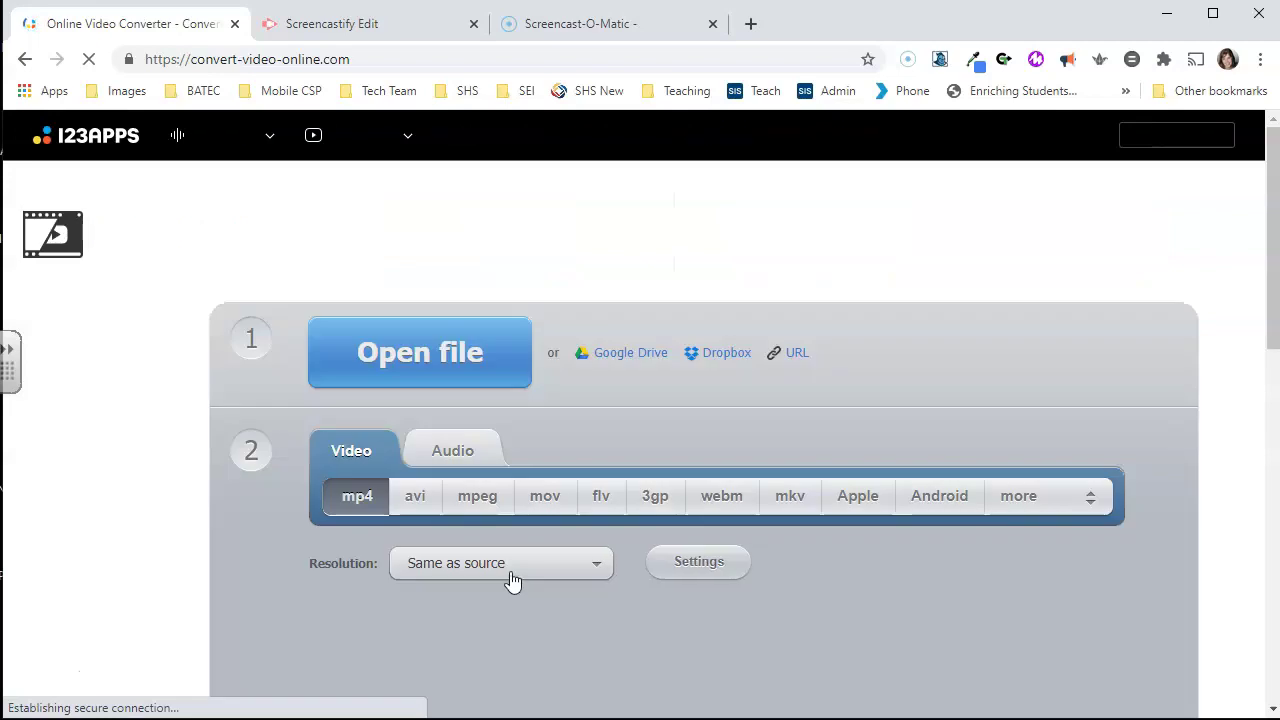
# Load DownloadUpload1.webm from the HoverCam folder on the Desktop into the video converter.
pyautogui.click(252, 390)
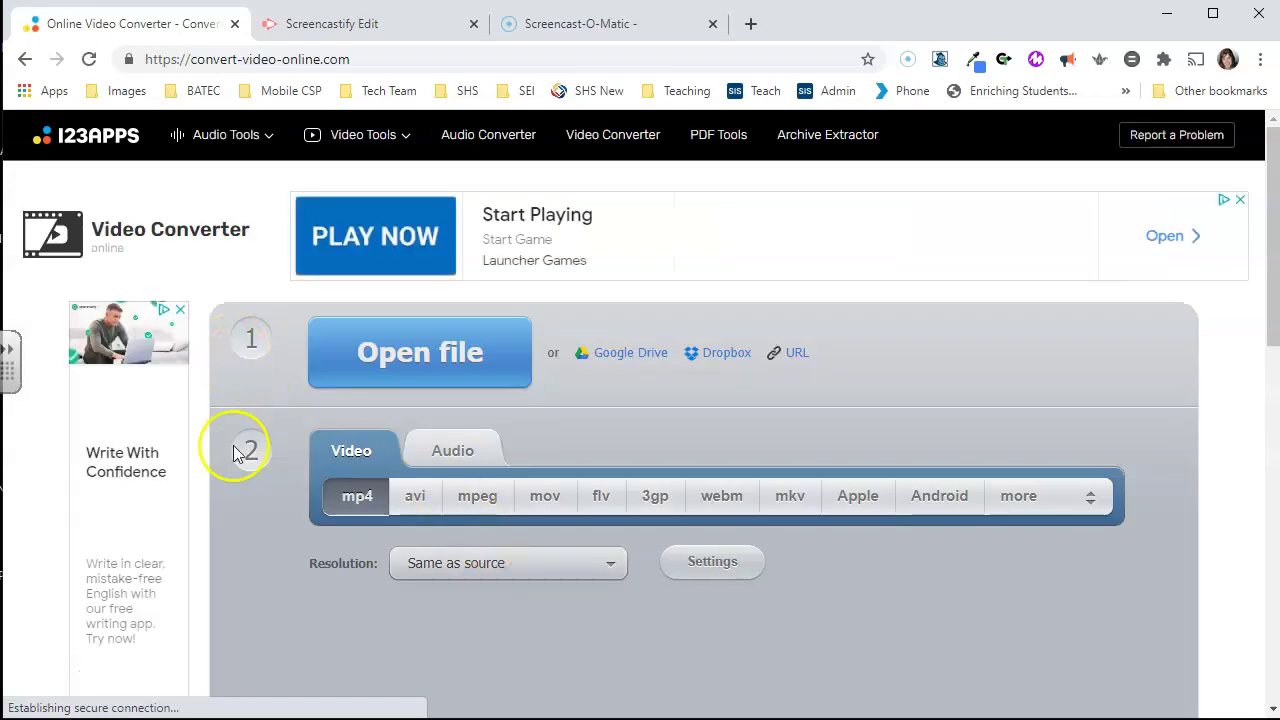
pyautogui.click(398, 356)
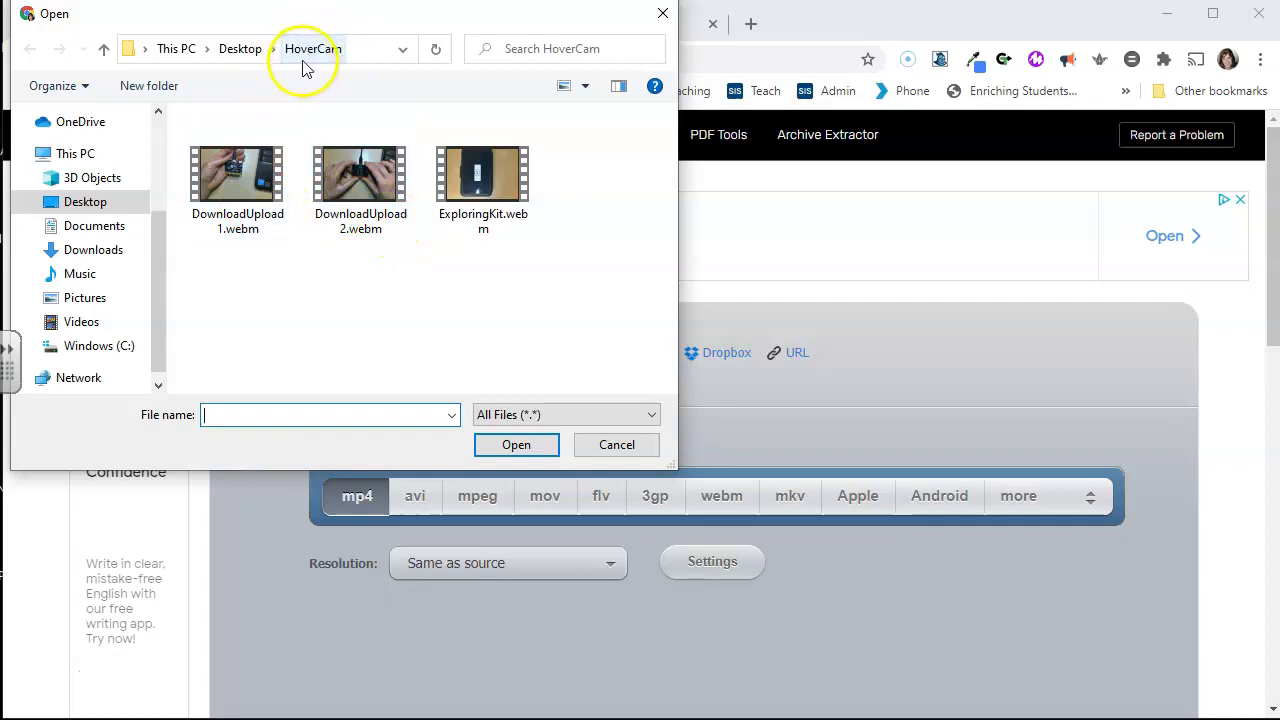
pyautogui.click(224, 222)
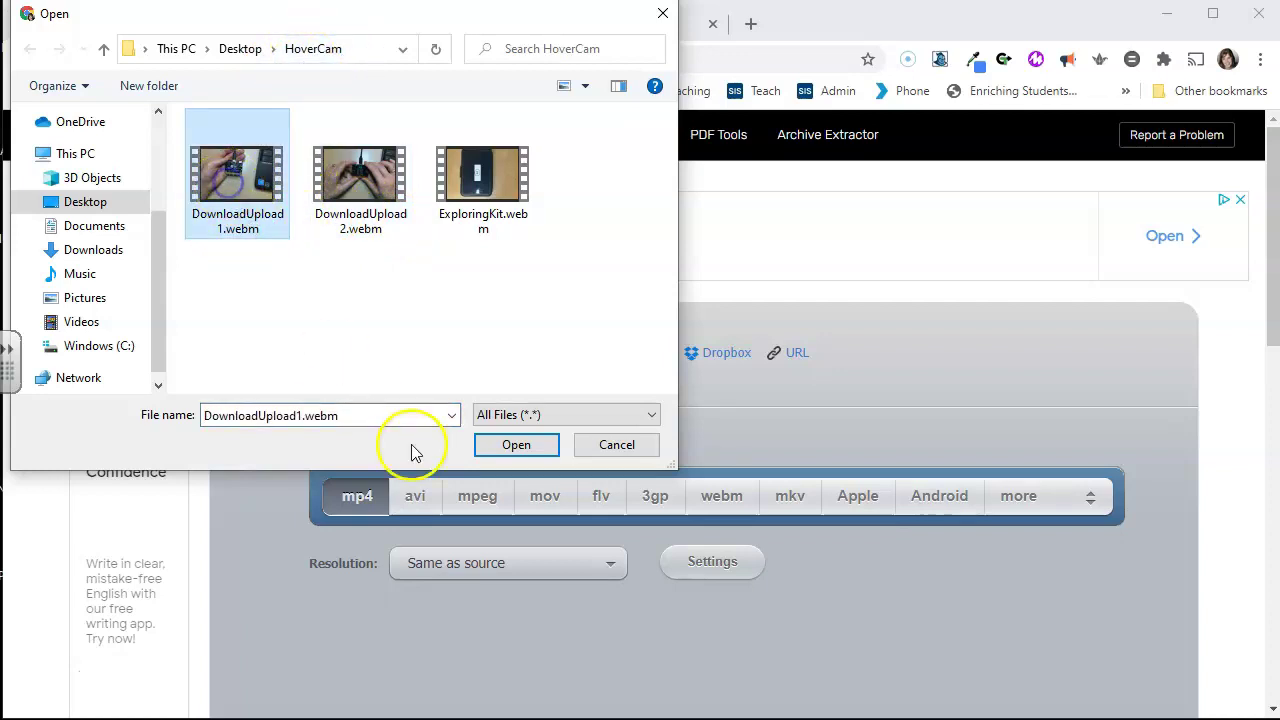
pyautogui.click(510, 445)
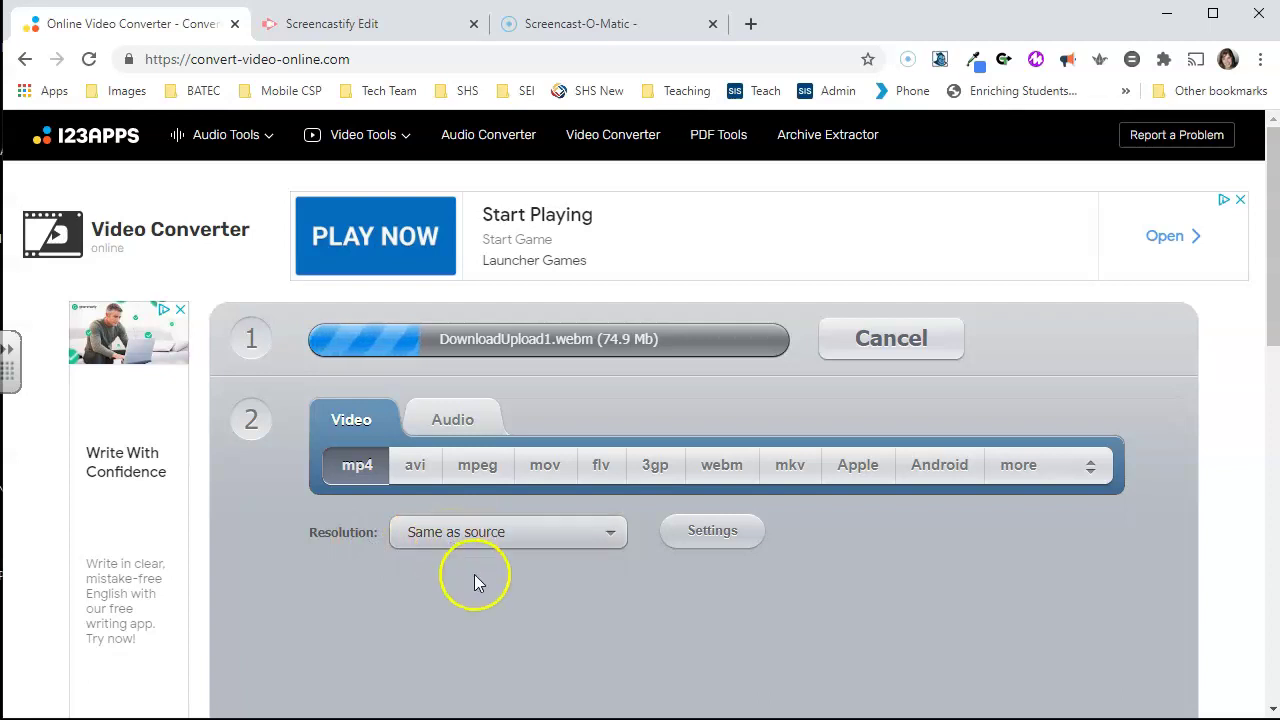
# Convert the uploaded video to mp4, keeping the resolution the same as the source.
pyautogui.scroll(-3, 474, 578)
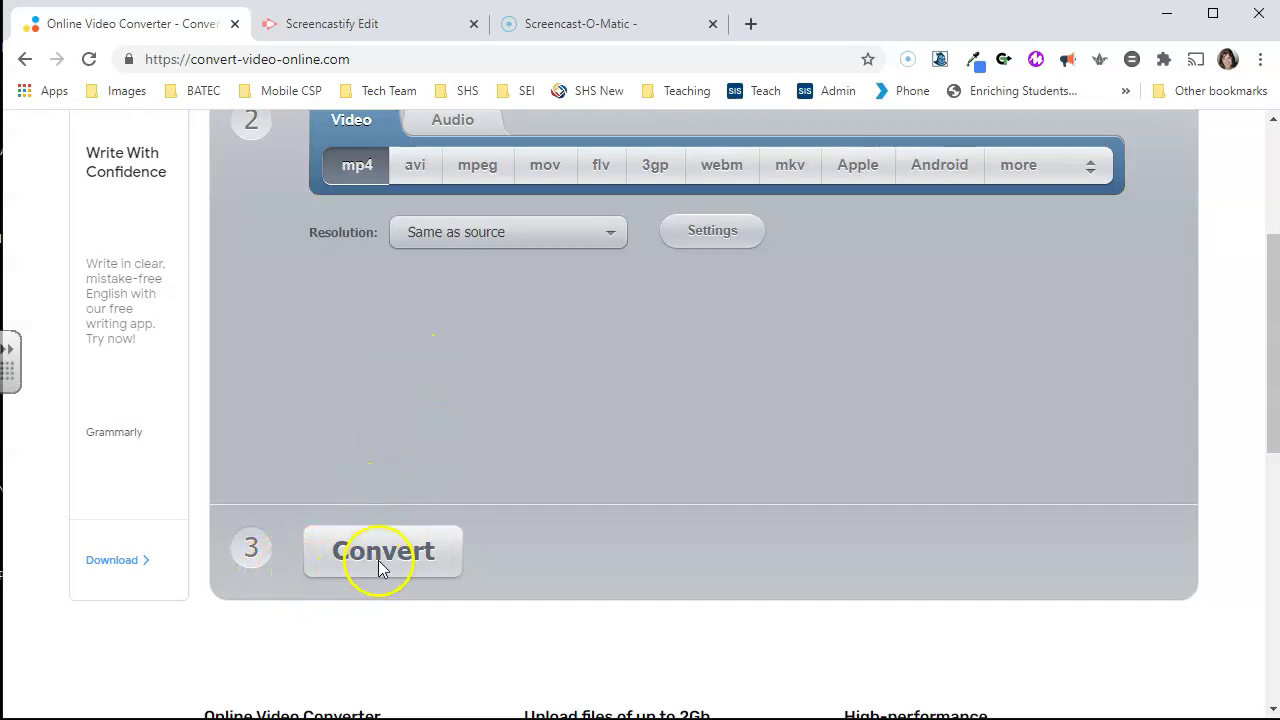
pyautogui.scroll(2, 645, 499)
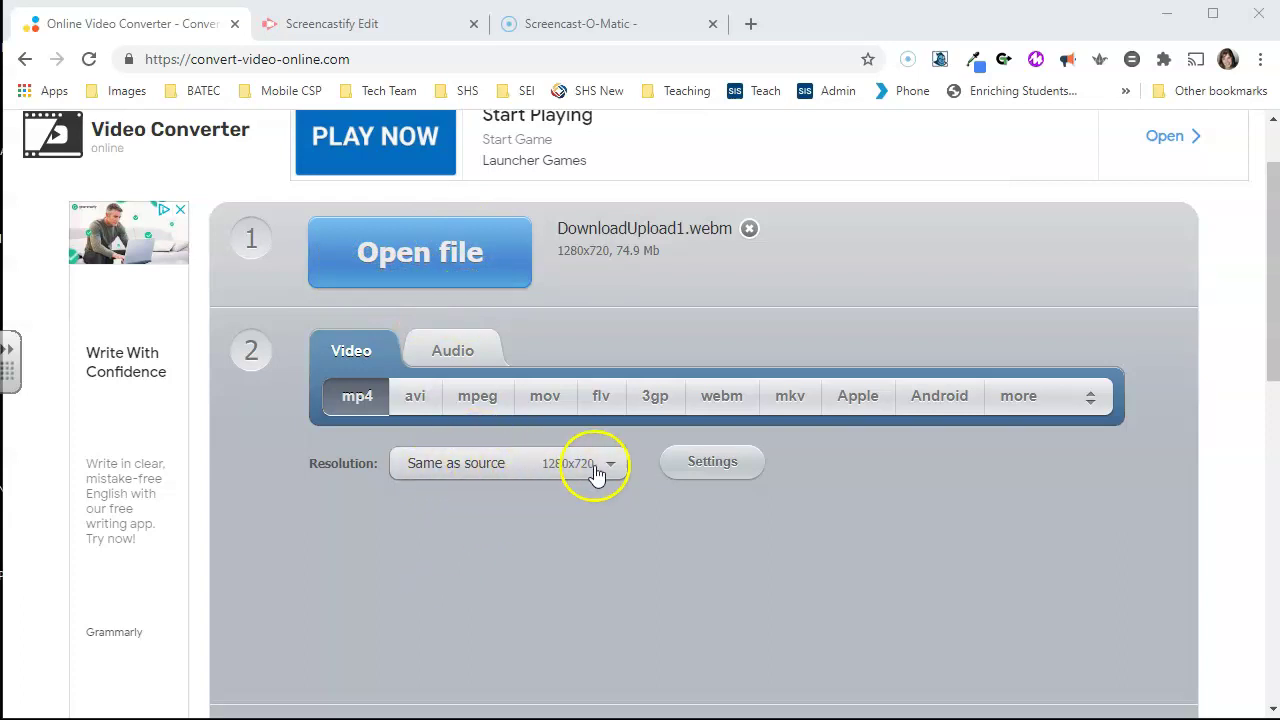
pyautogui.scroll(-2, 493, 560)
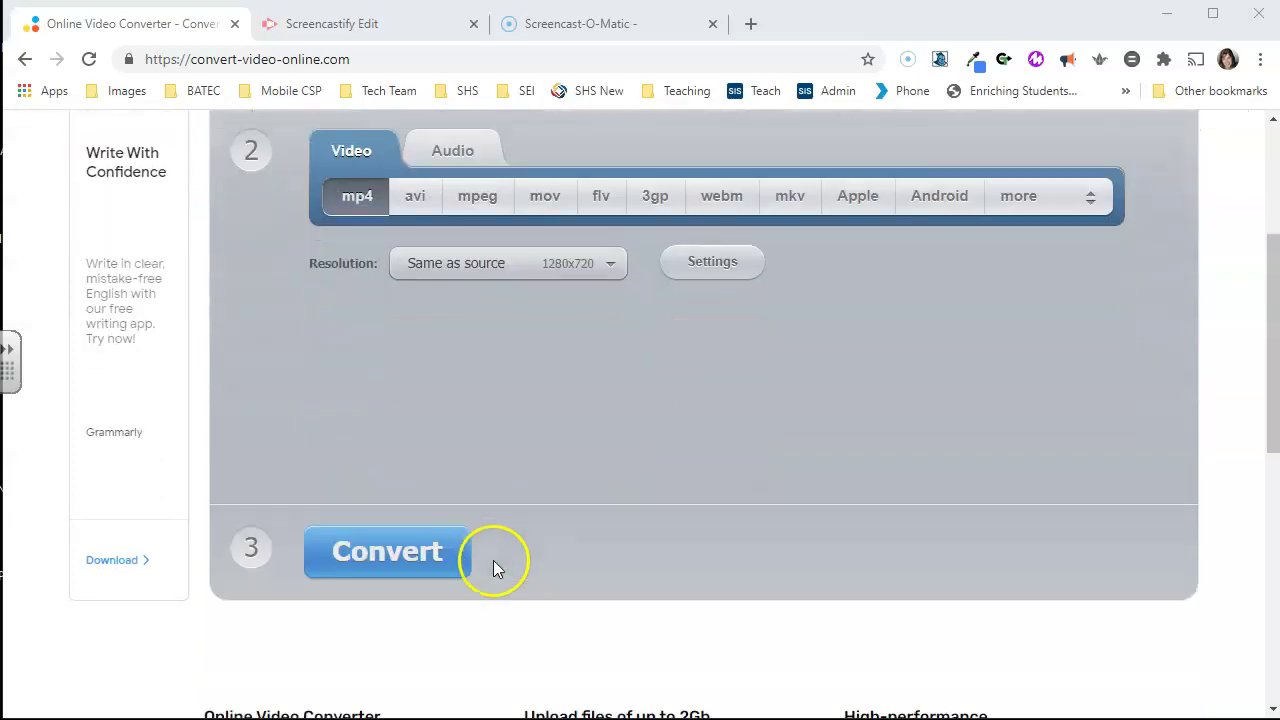
pyautogui.click(392, 552)
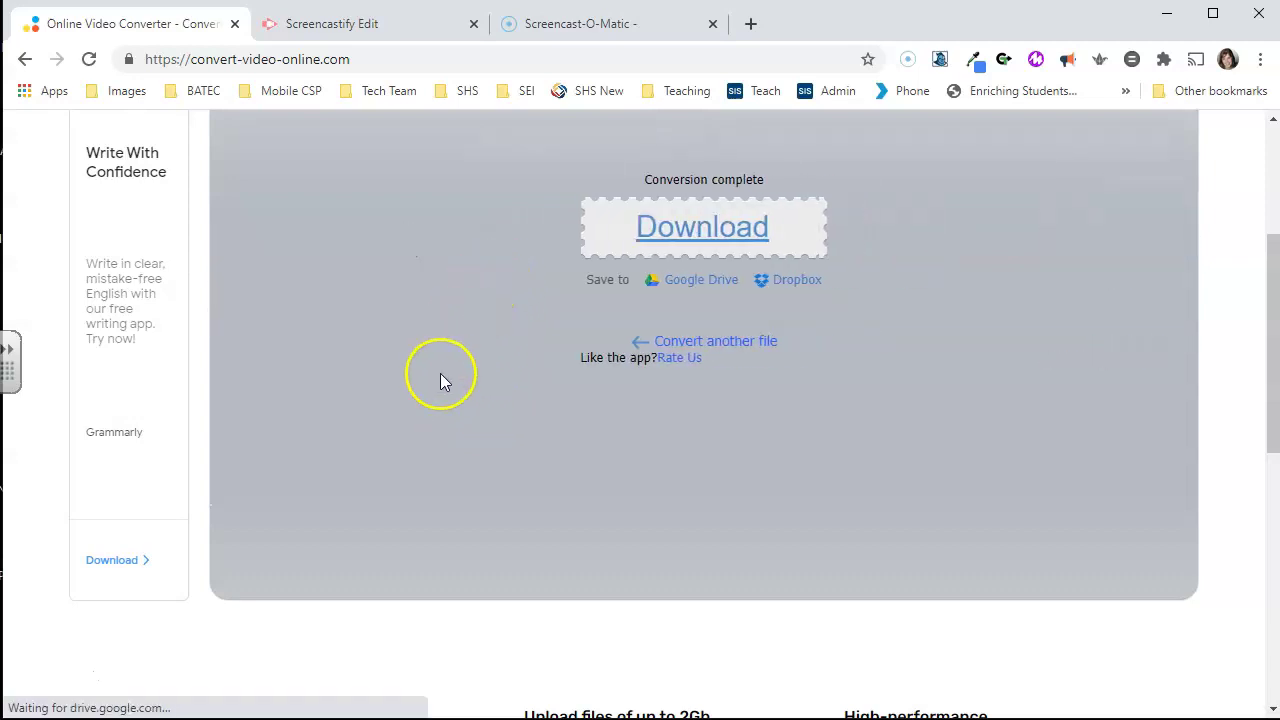
# Download the converted video and save it as DownloadUpload1.mp4 in the HoverCam folder on the Desktop.
pyautogui.scroll(2, 440, 373)
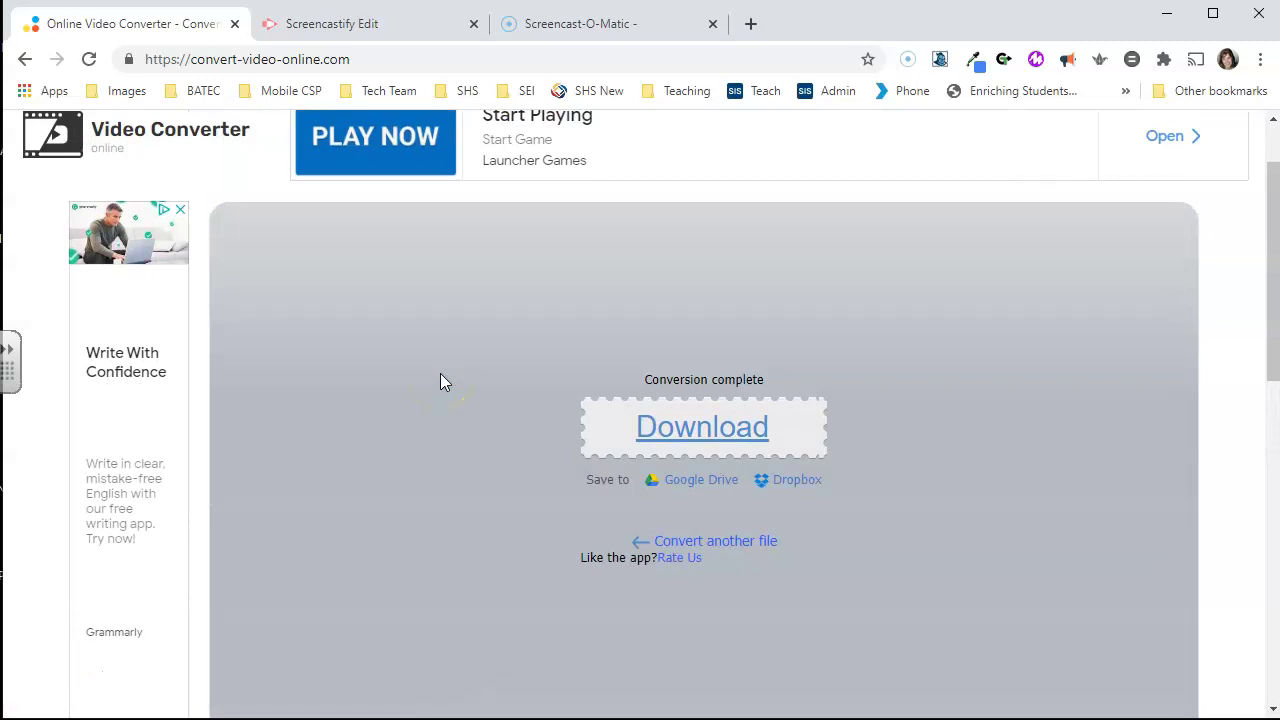
pyautogui.scroll(-1, 440, 373)
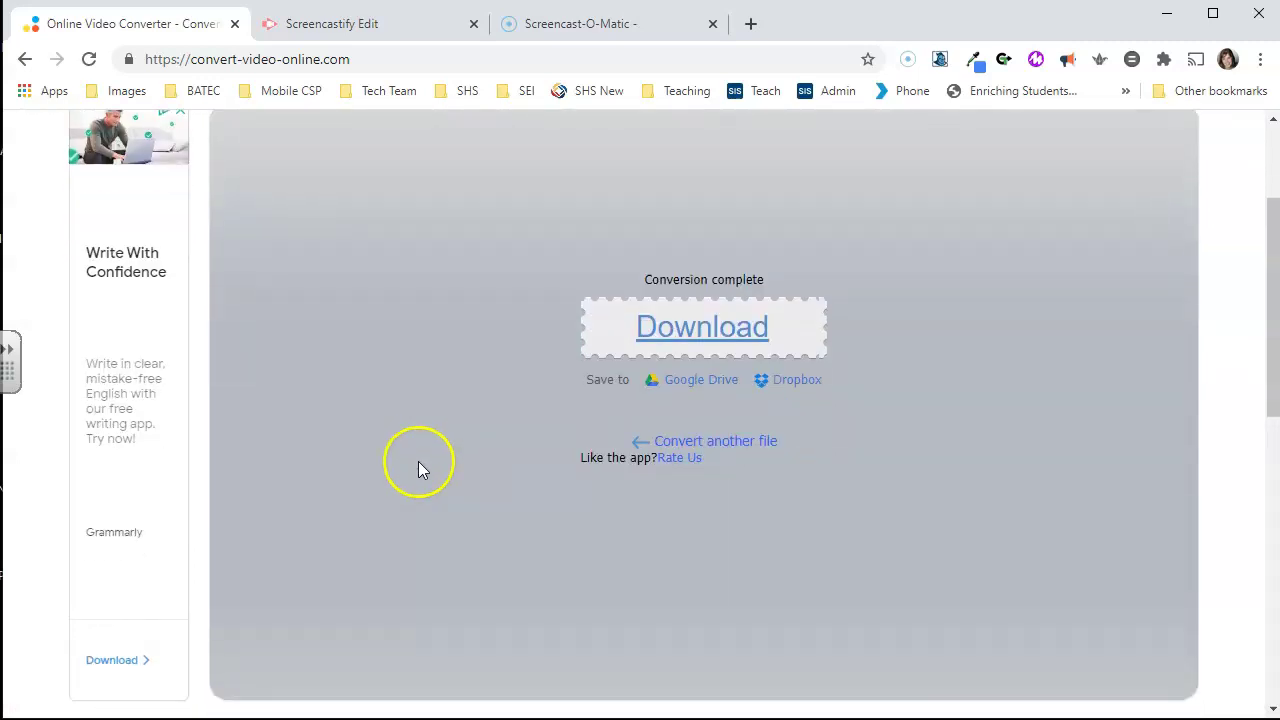
pyautogui.click(671, 336)
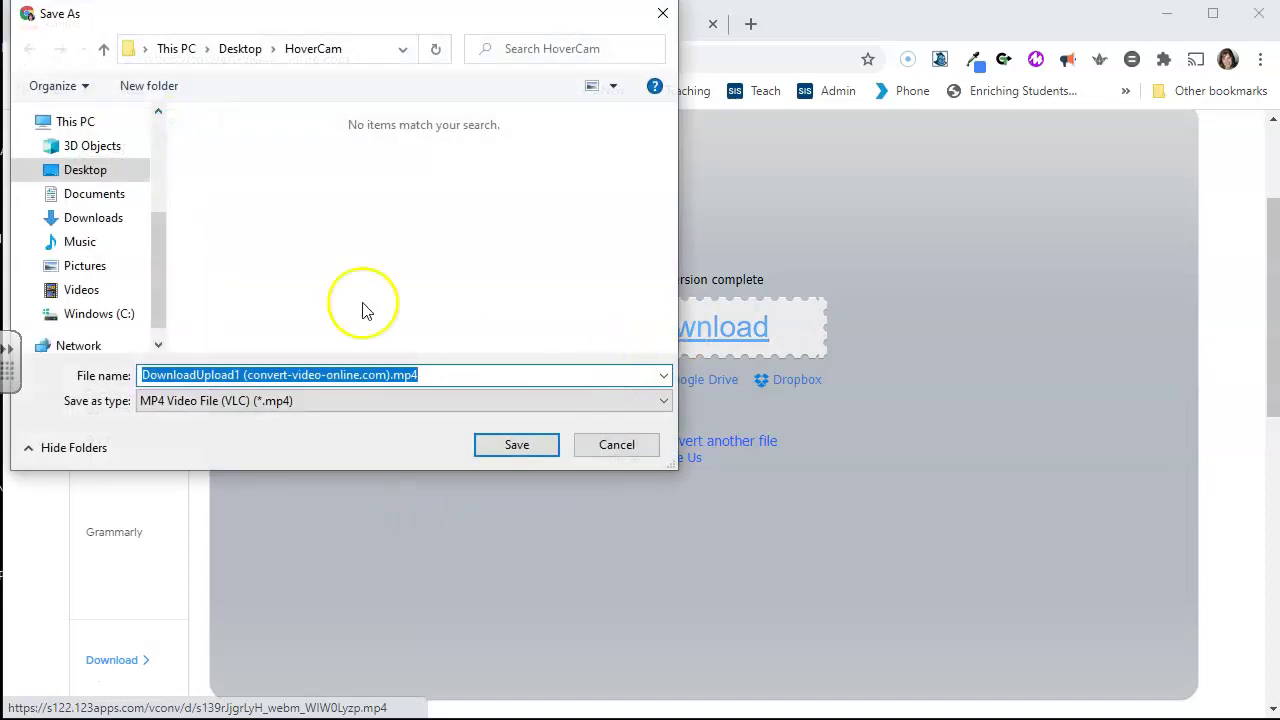
pyautogui.click(392, 374)
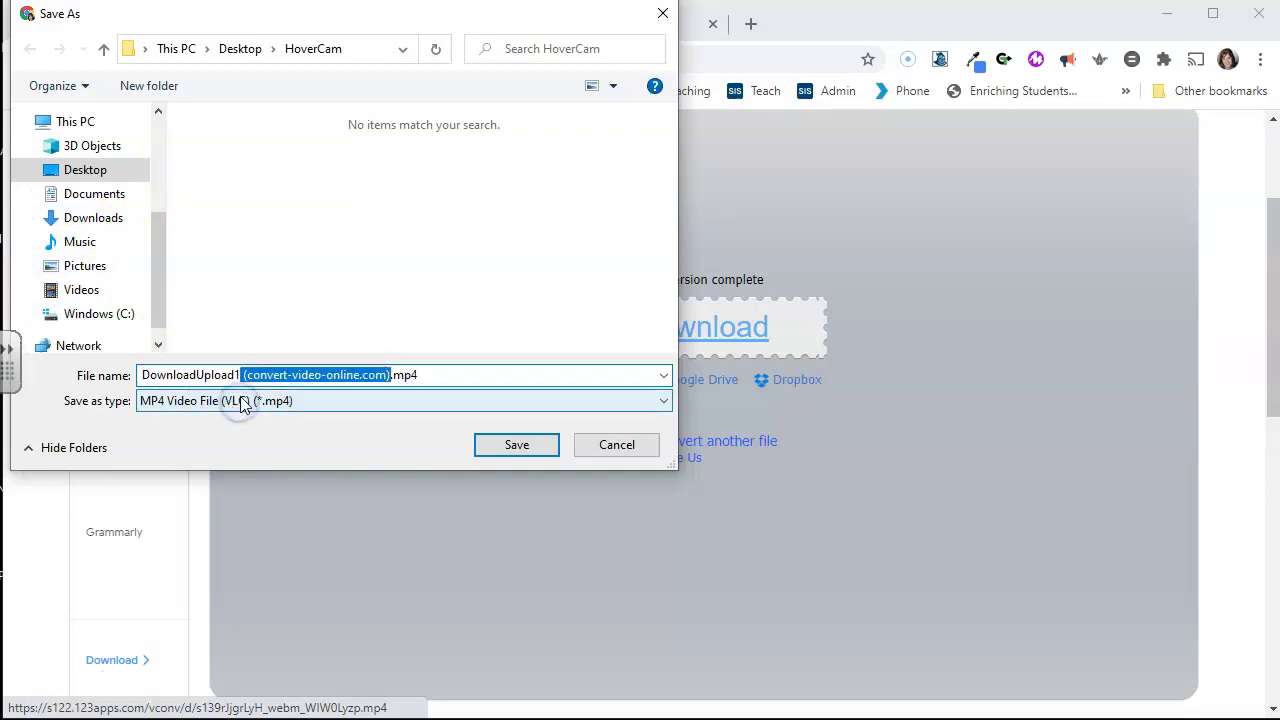
pyautogui.press('BackSpace')
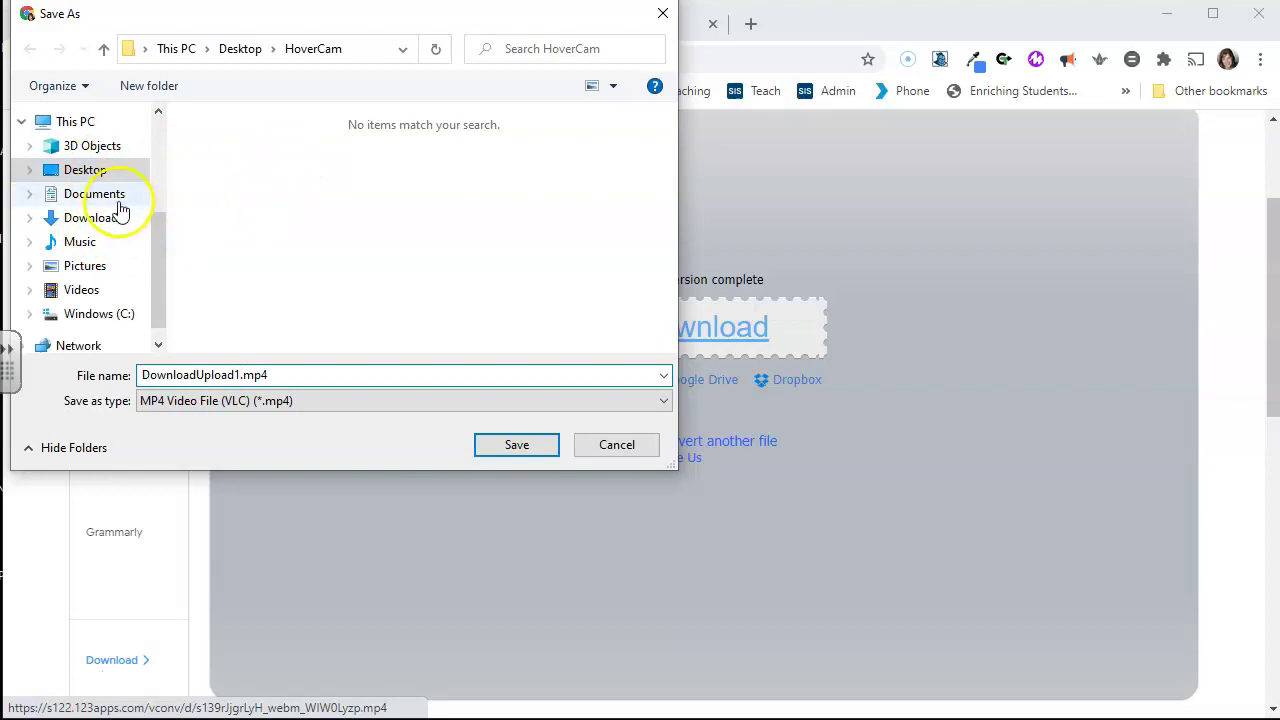
pyautogui.click(85, 170)
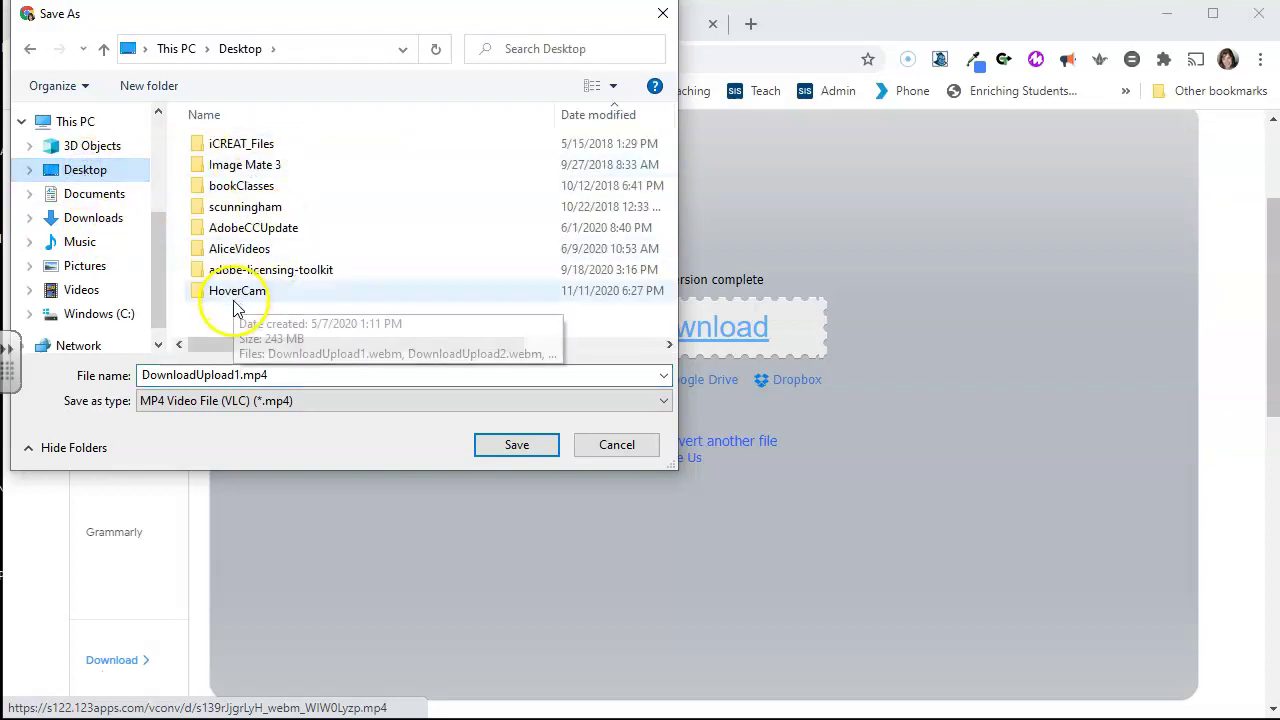
pyautogui.doubleClick(237, 291)
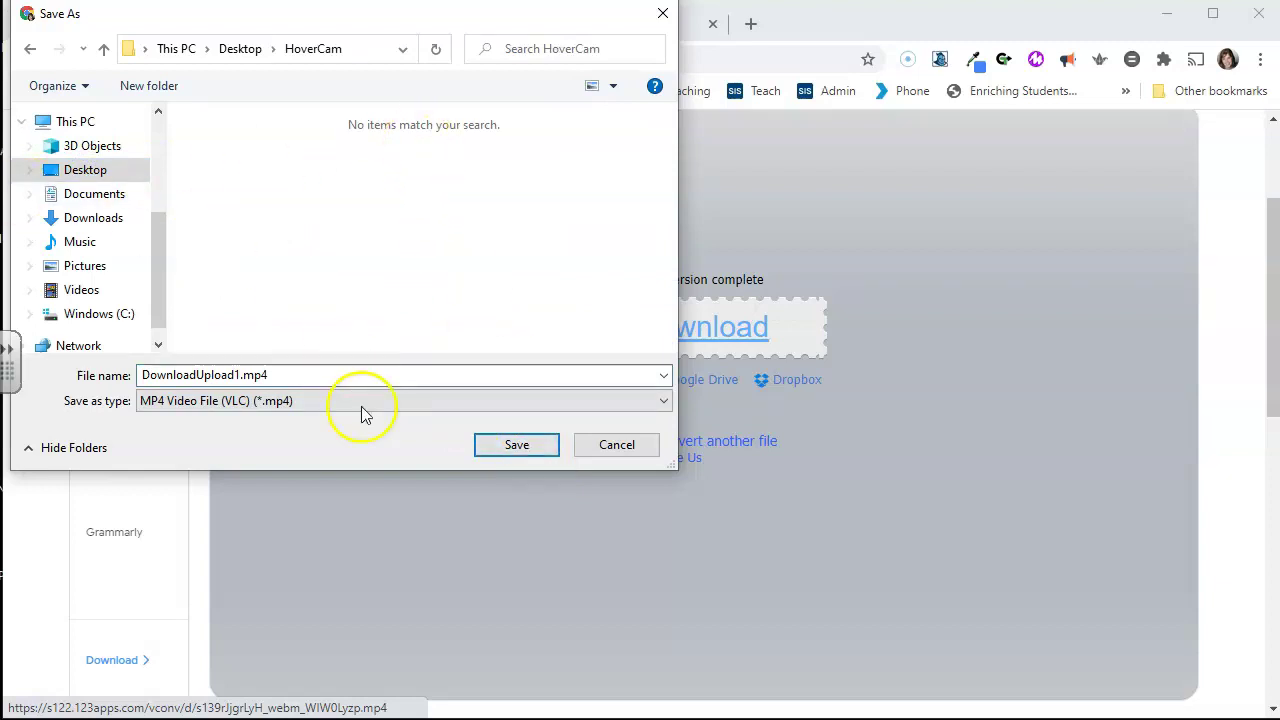
pyautogui.click(517, 445)
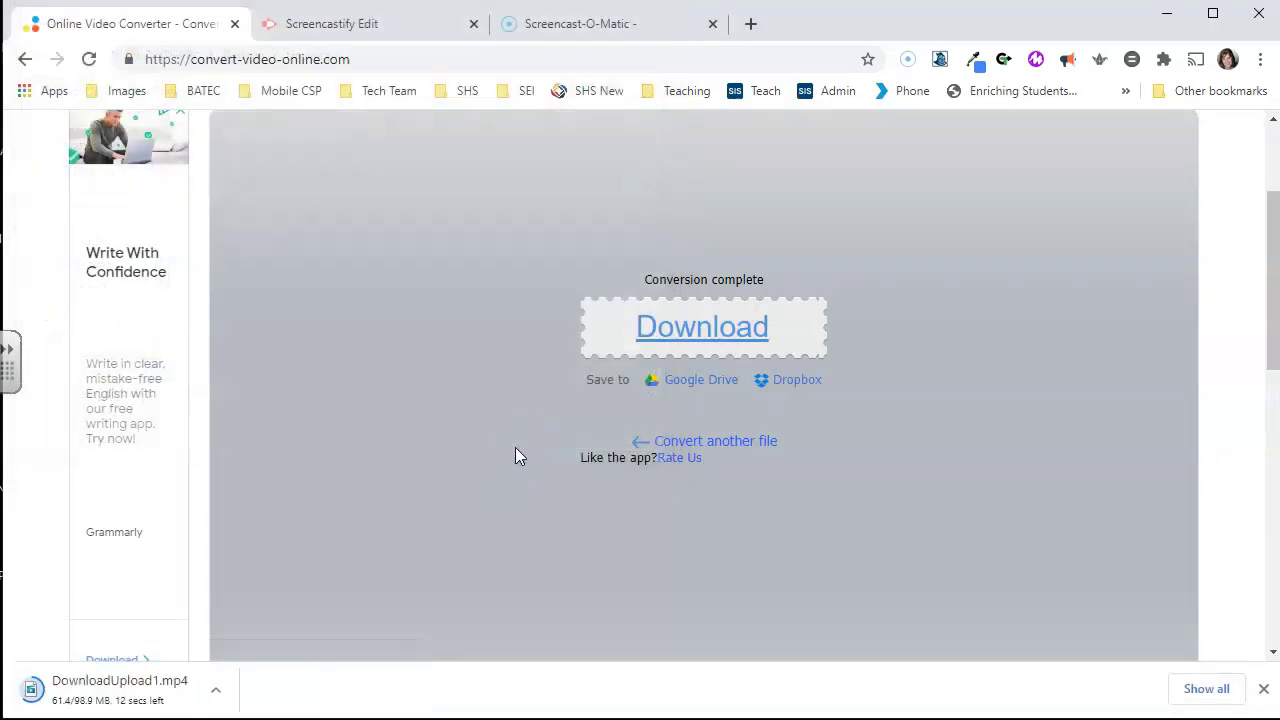
# Switch to Screencastify Edit and add the local DownloadUpload1.mp4 as a new clip at the end of the timeline.
pyautogui.click(324, 26)
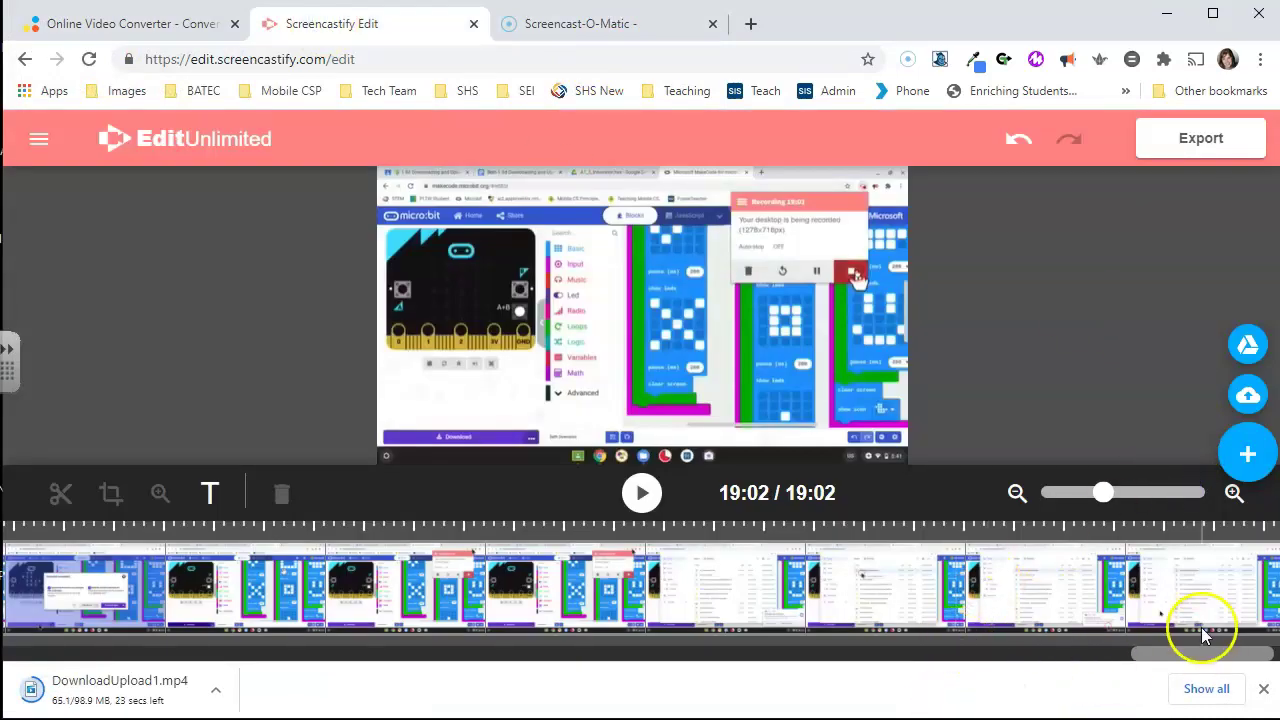
pyautogui.click(1196, 660)
pyautogui.moveTo(1196, 660); pyautogui.dragTo(1232, 656)
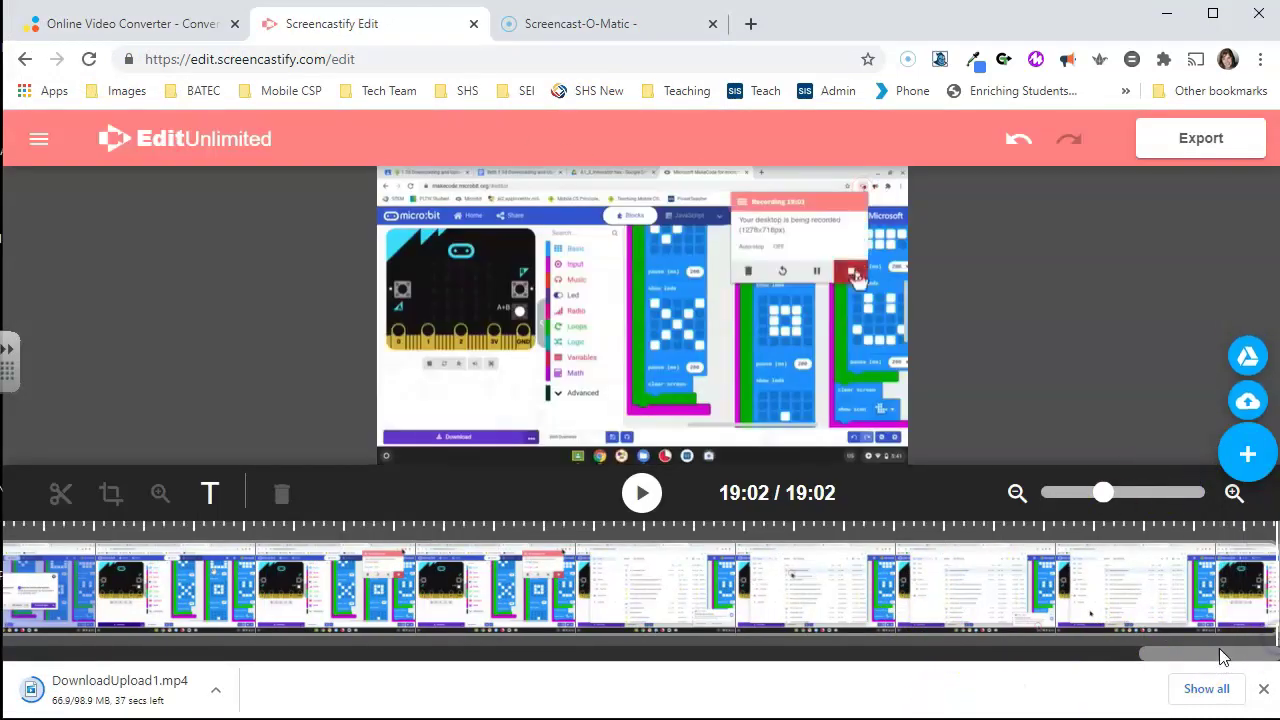
pyautogui.click(1180, 652)
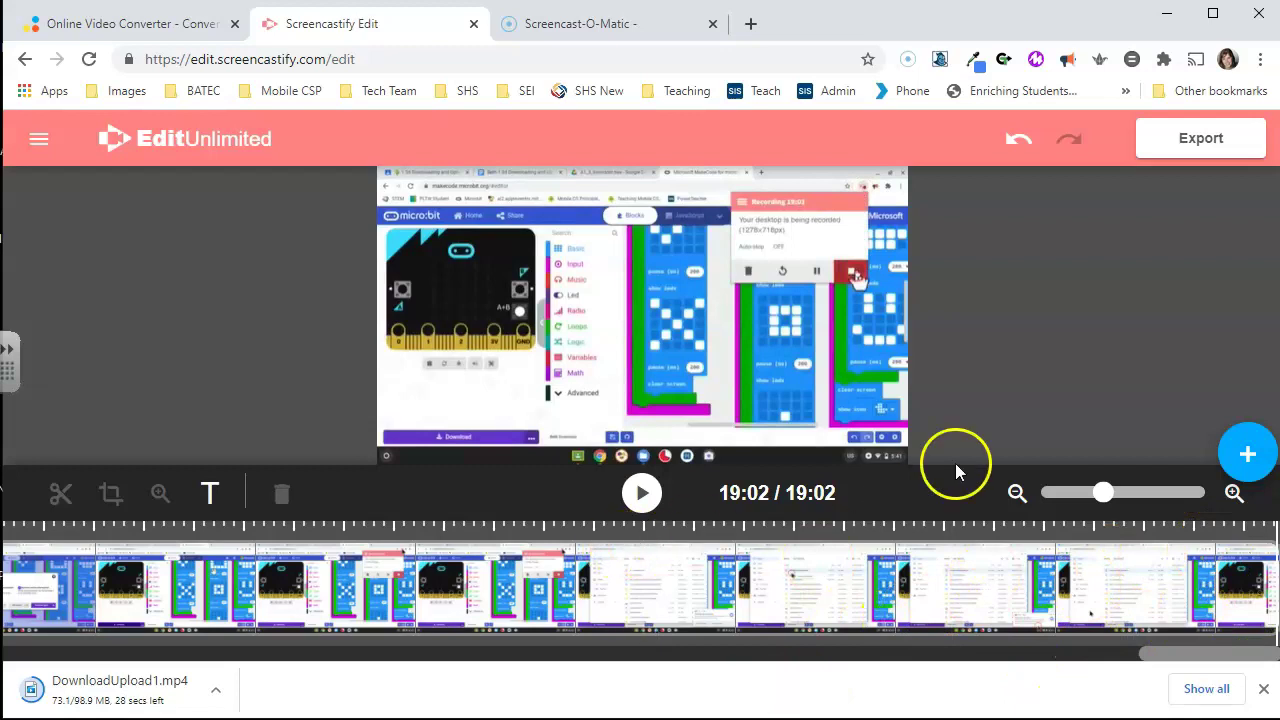
pyautogui.moveTo(1099, 495); pyautogui.dragTo(1051, 493)
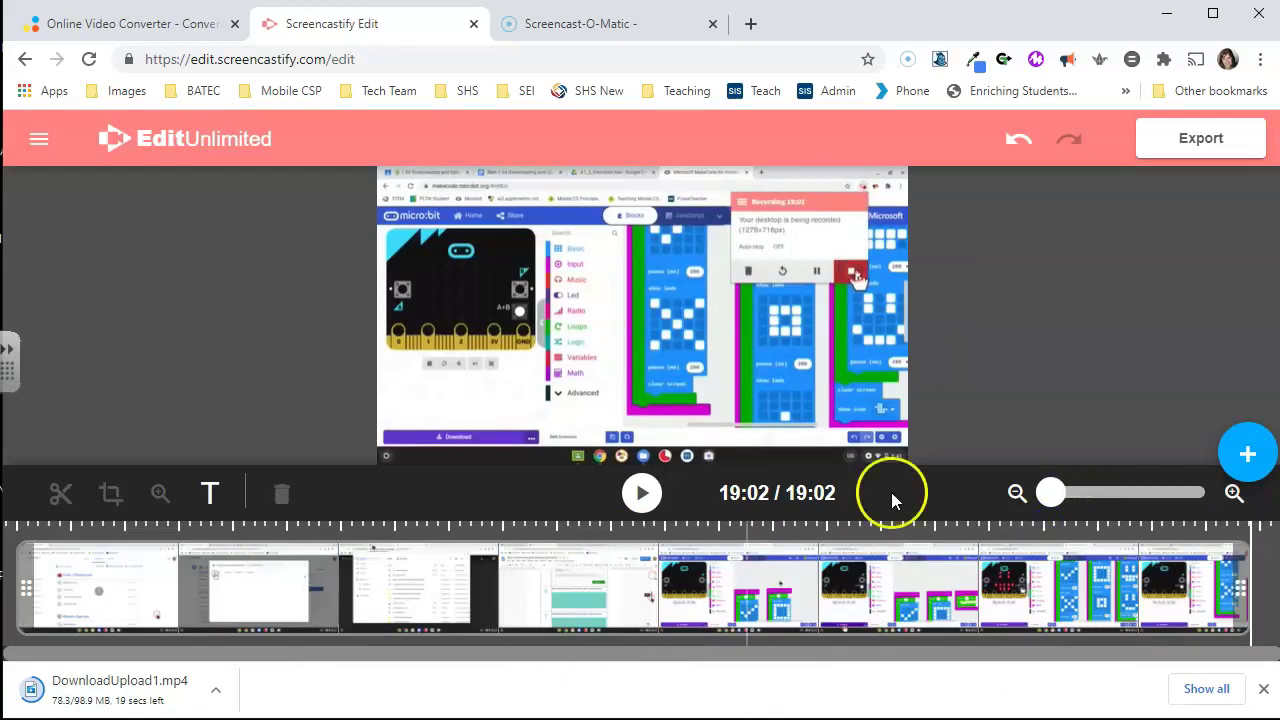
pyautogui.click(1256, 535)
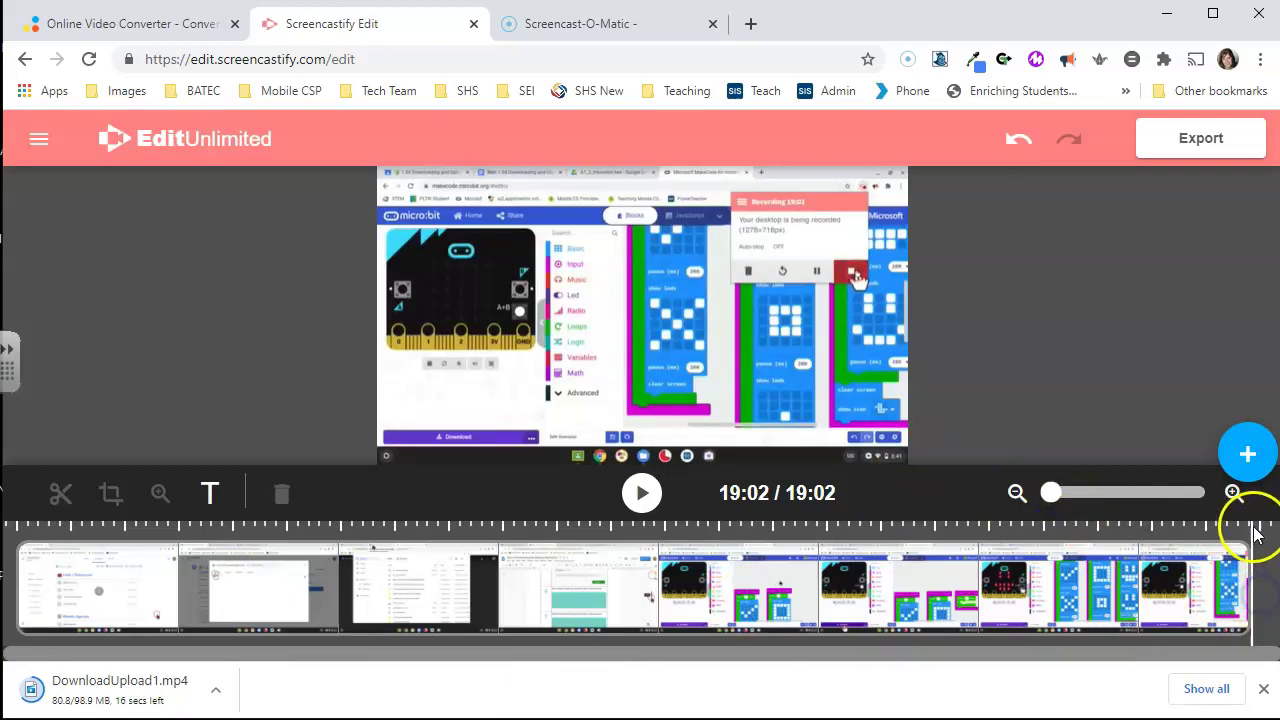
pyautogui.click(1247, 458)
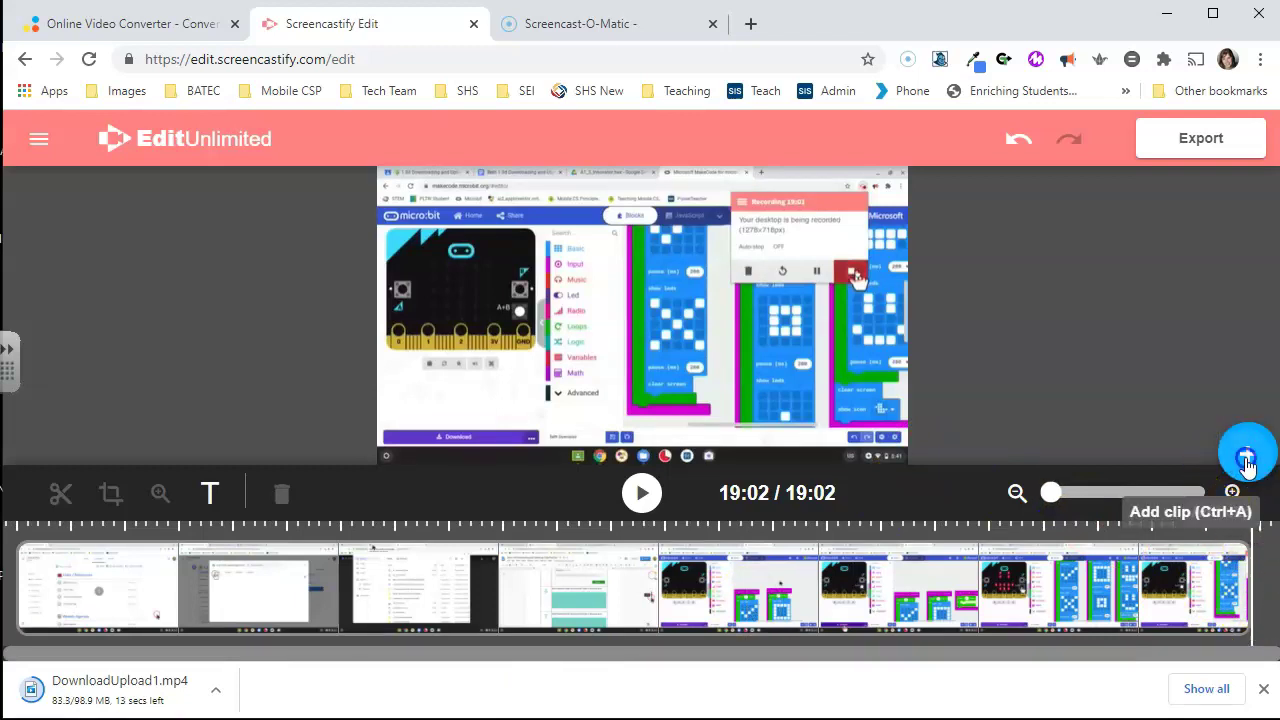
pyautogui.click(1245, 396)
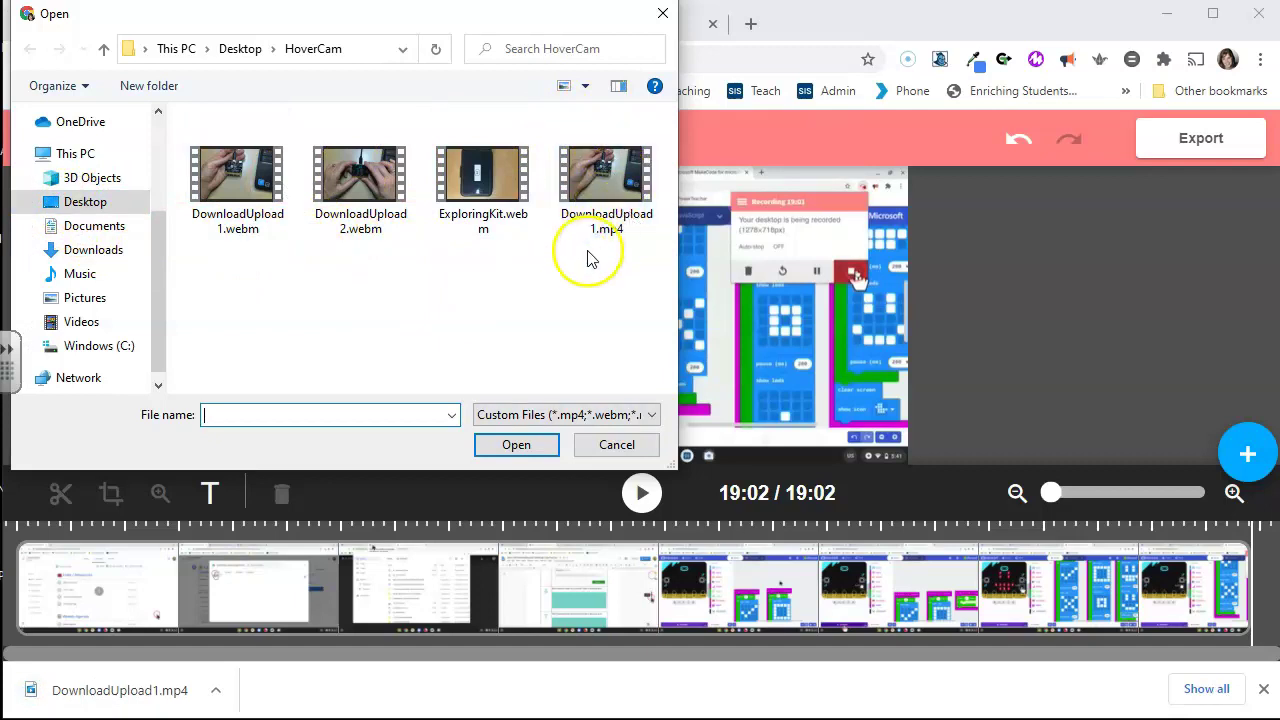
pyautogui.click(612, 222)
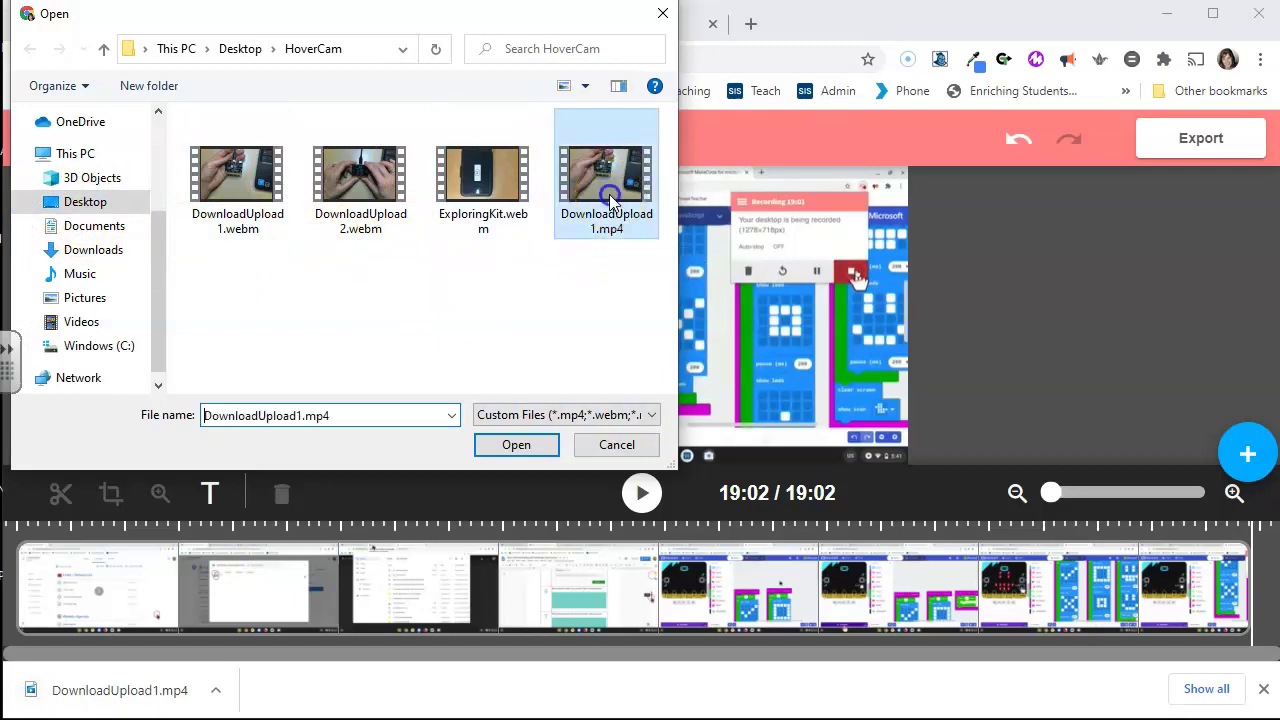
pyautogui.click(520, 443)
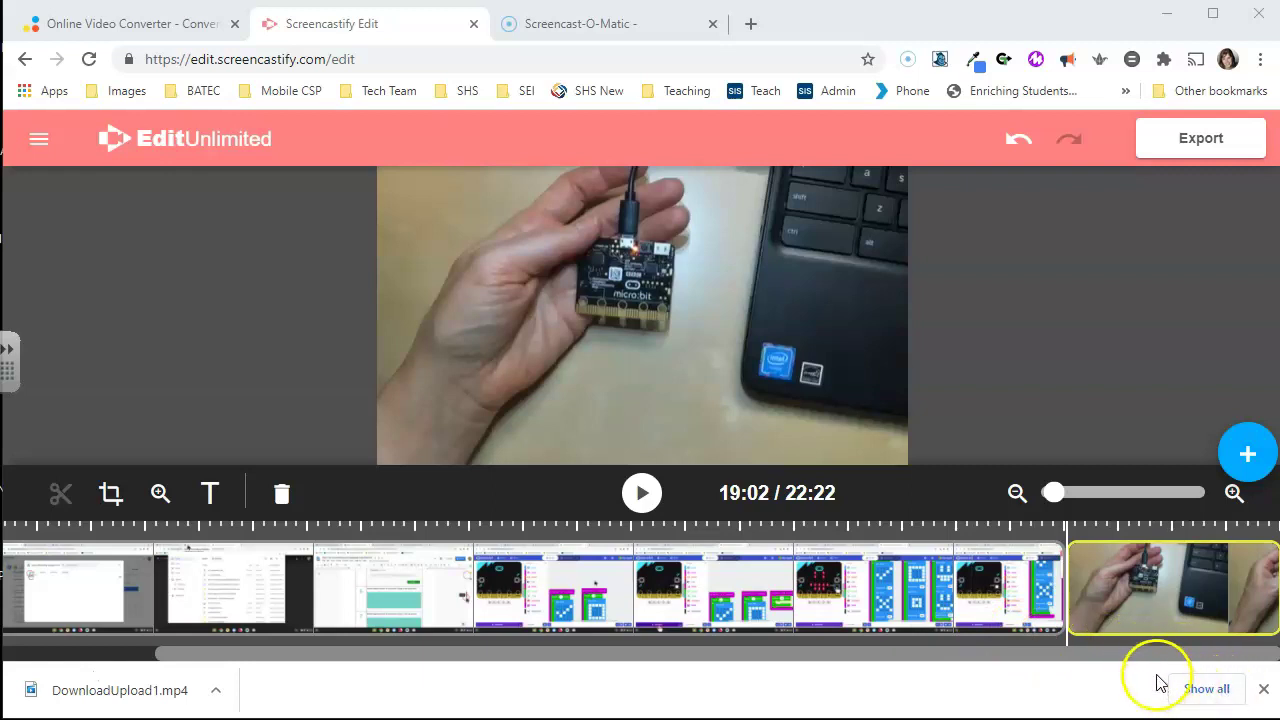
# Preview the added micro:bit clip at 20:29 and 20:57, and open the downloaded DownloadUpload1.mp4.
pyautogui.moveTo(1100, 600)
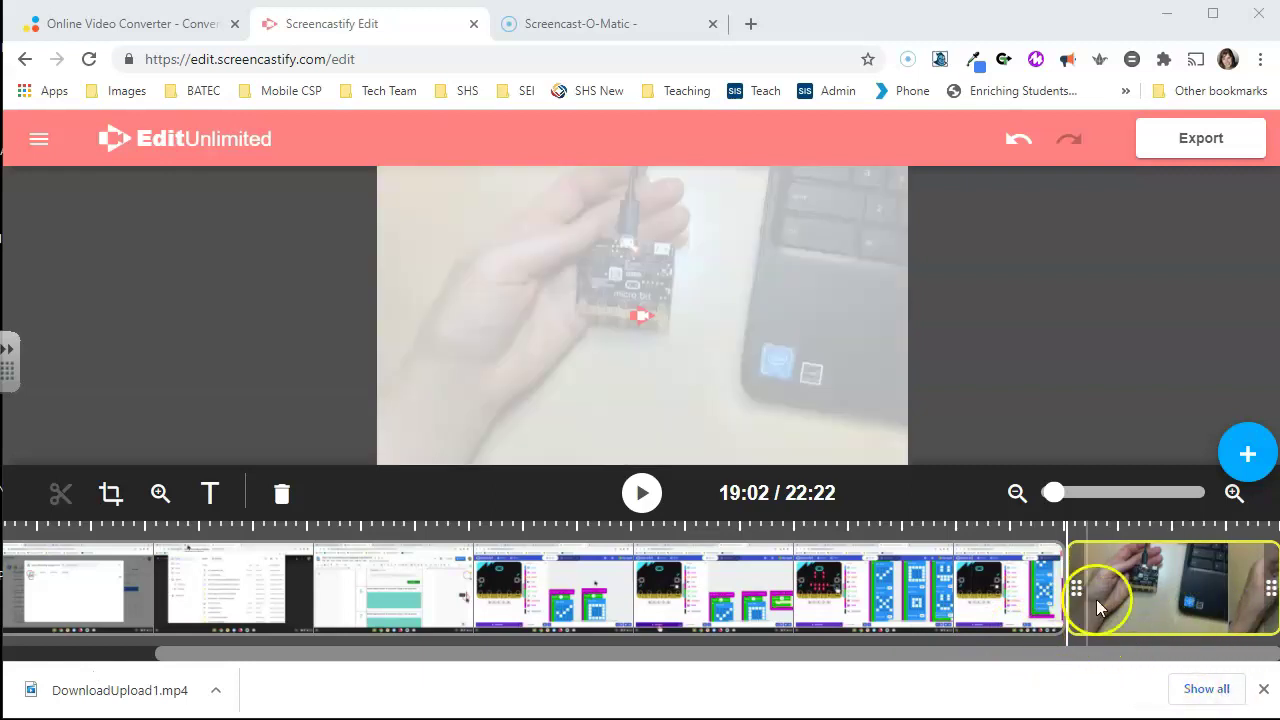
pyautogui.click(1163, 592)
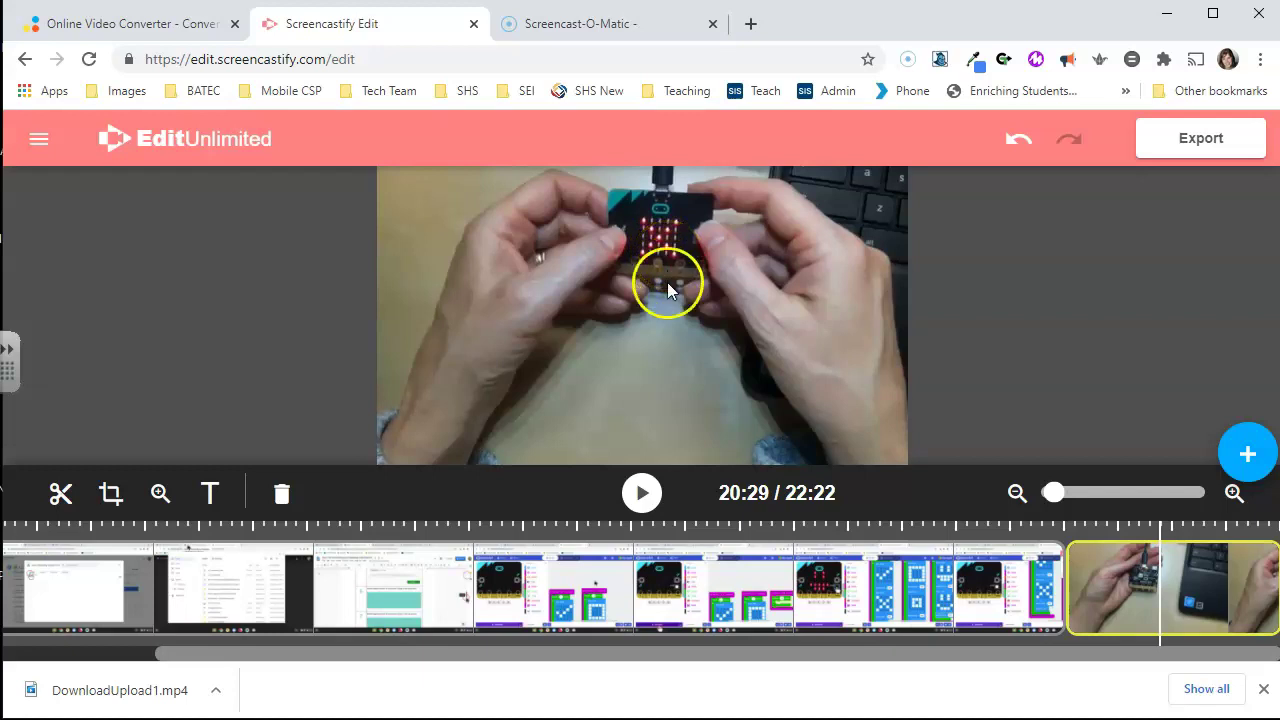
pyautogui.click(1188, 580)
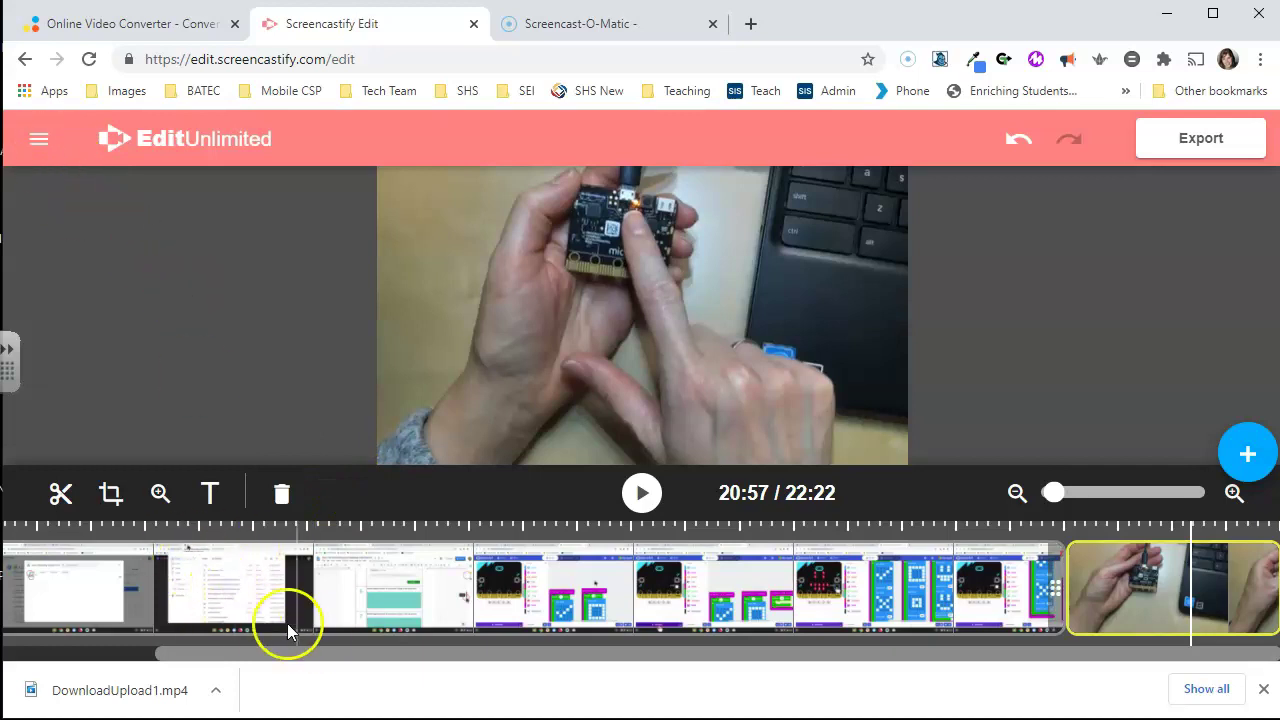
pyautogui.click(37, 690)
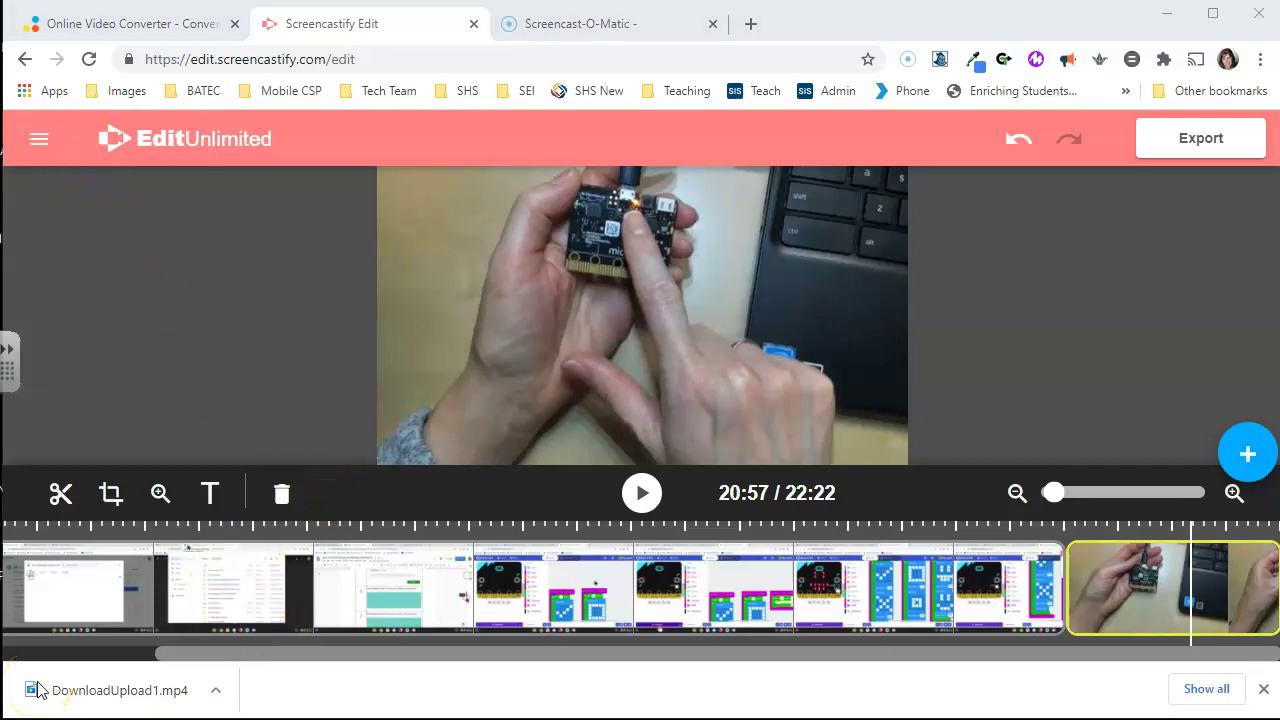